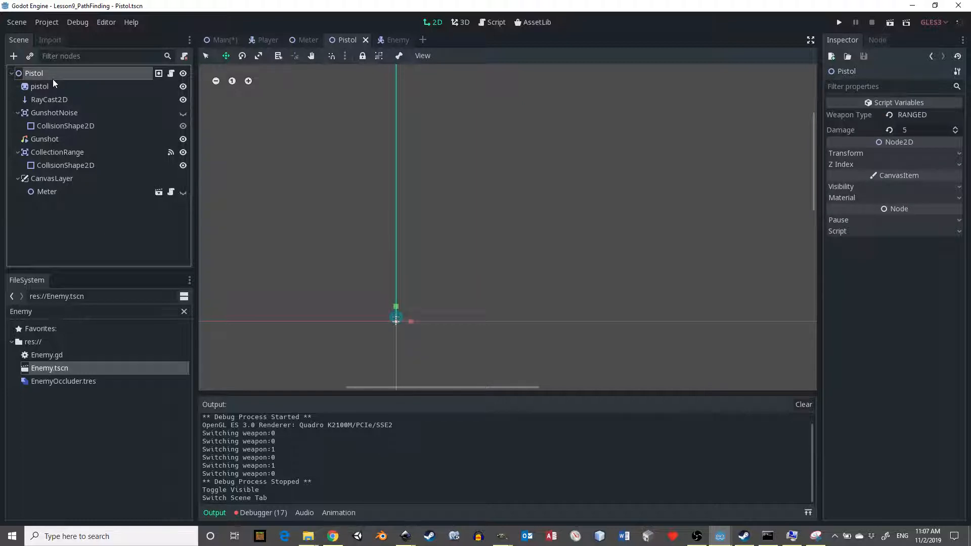
- Add an AudioStreamPlayer2D node to the Pistol scene and rename it Click
type("Audio")
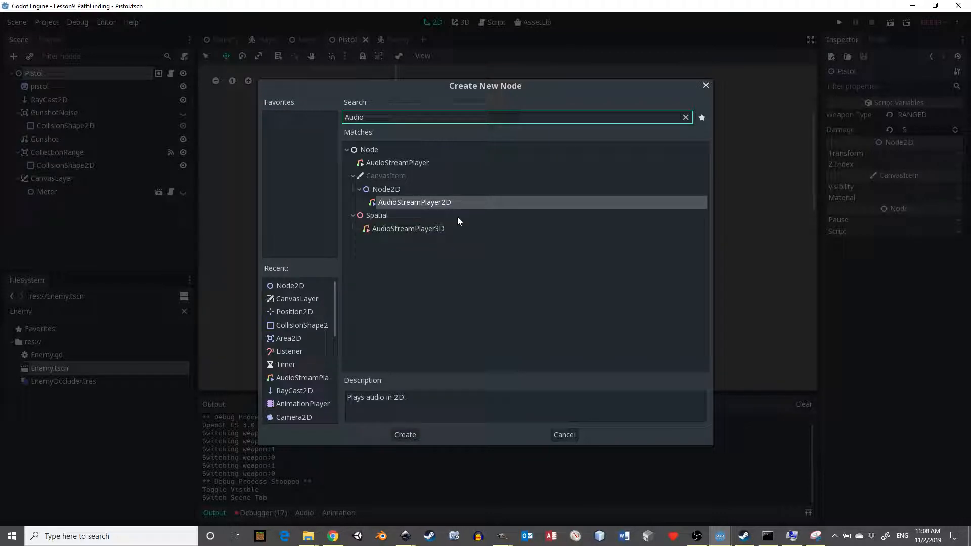
double_click(433, 202)
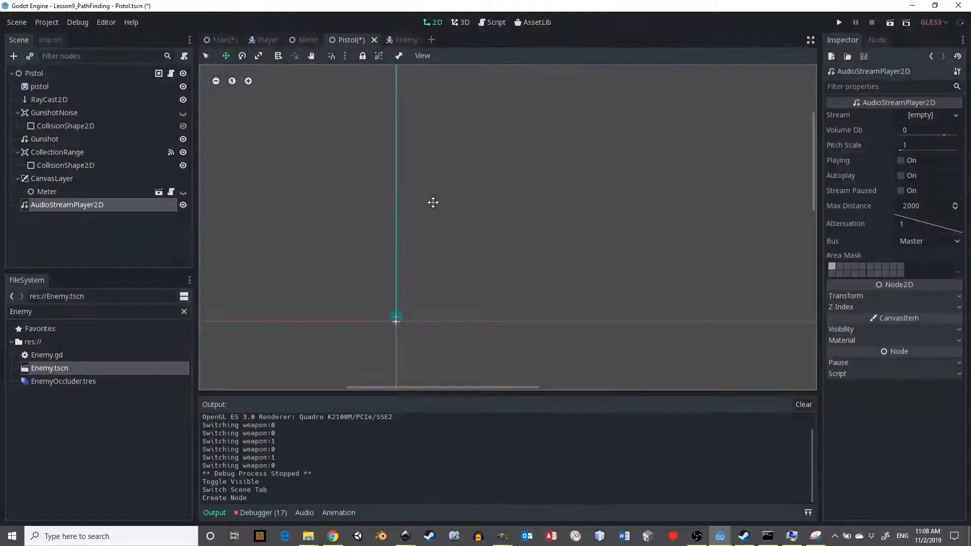
double_click(81, 205)
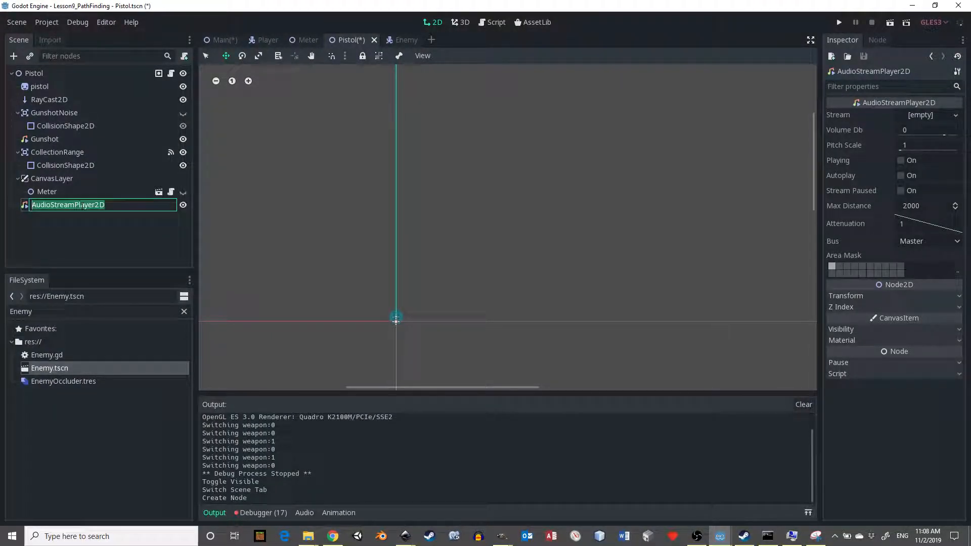
type("Click")
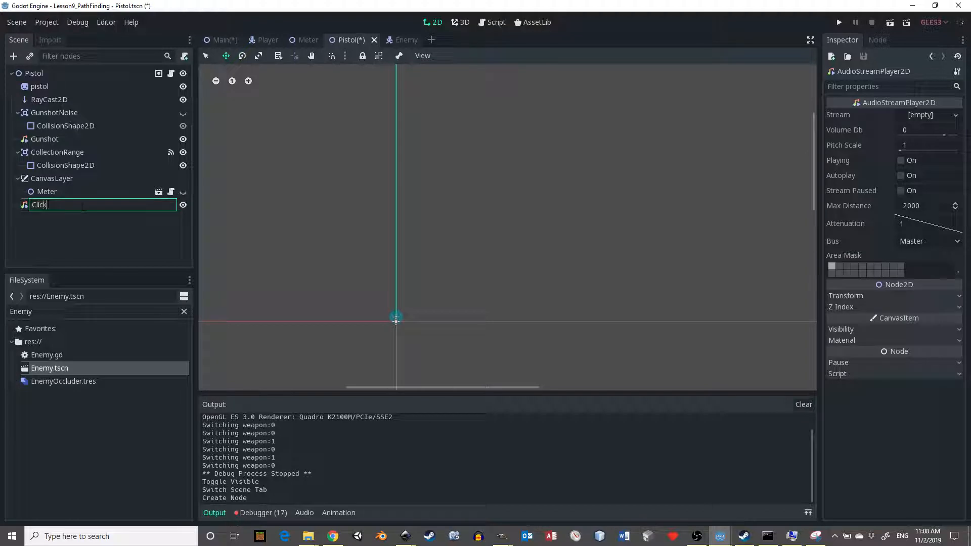
key("Return")
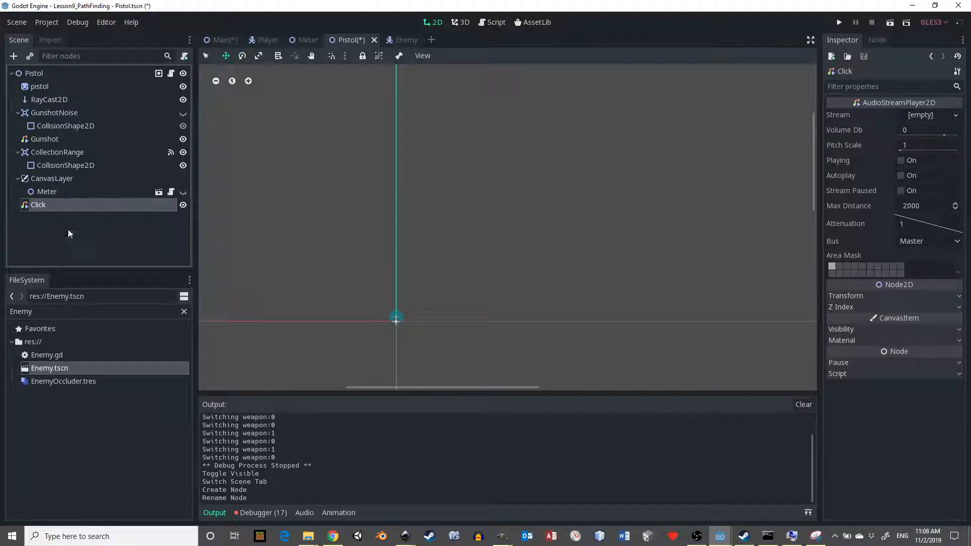
- Replace the FileSystem search filter with "ogg" to list the project's sound files
double_click(61, 312)
key("BackSpace")
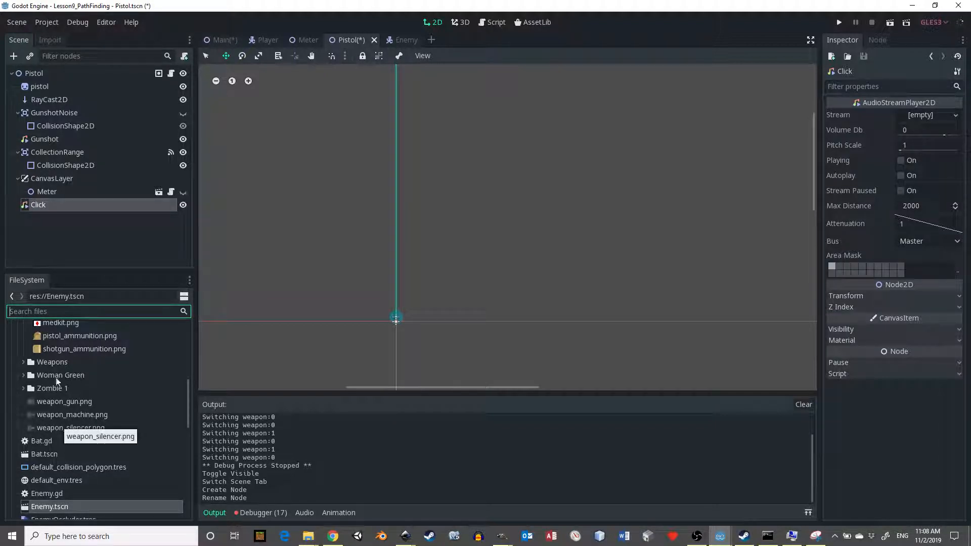
type("ogg")
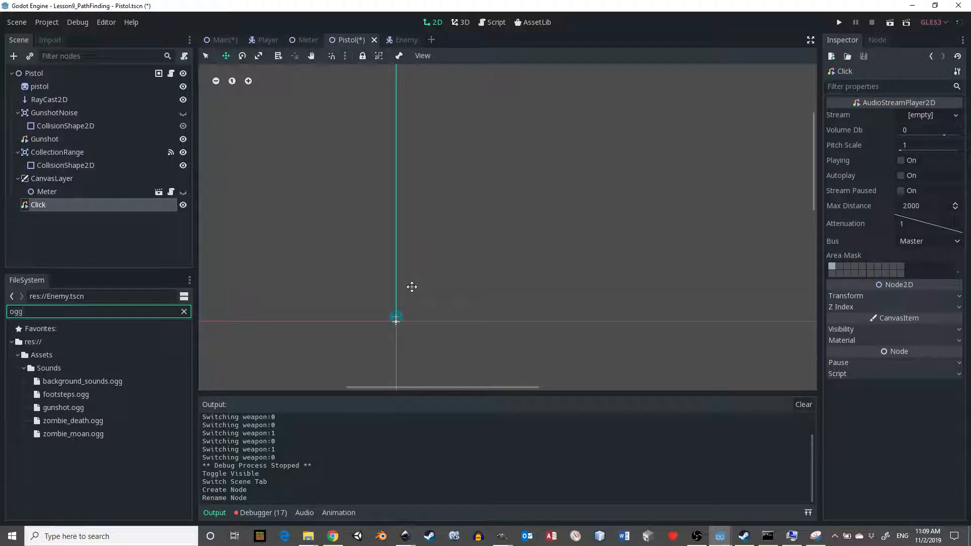
- Launch Audacity and open the recently used 40_smith_wesson_8x_gunshot MP3 recording
key("super")
type("aud")
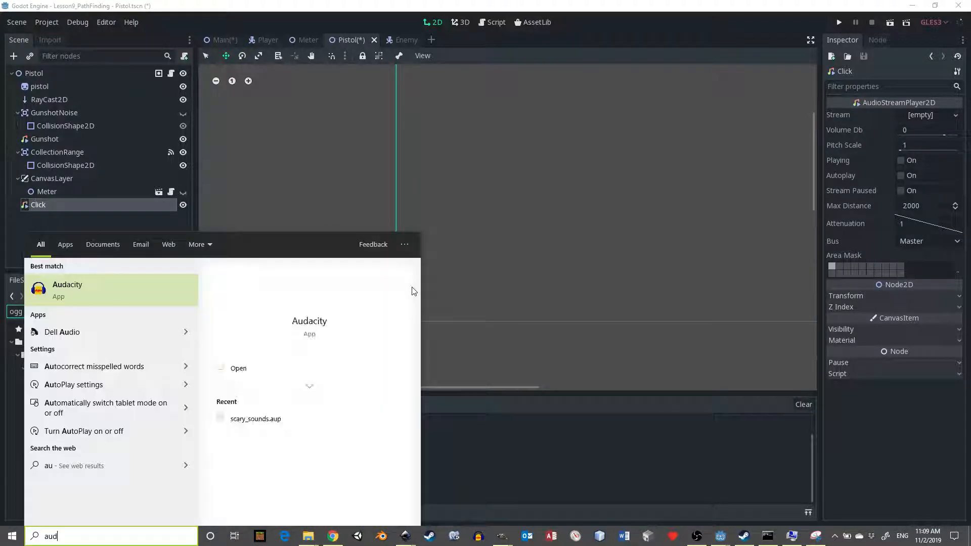
key("Return")
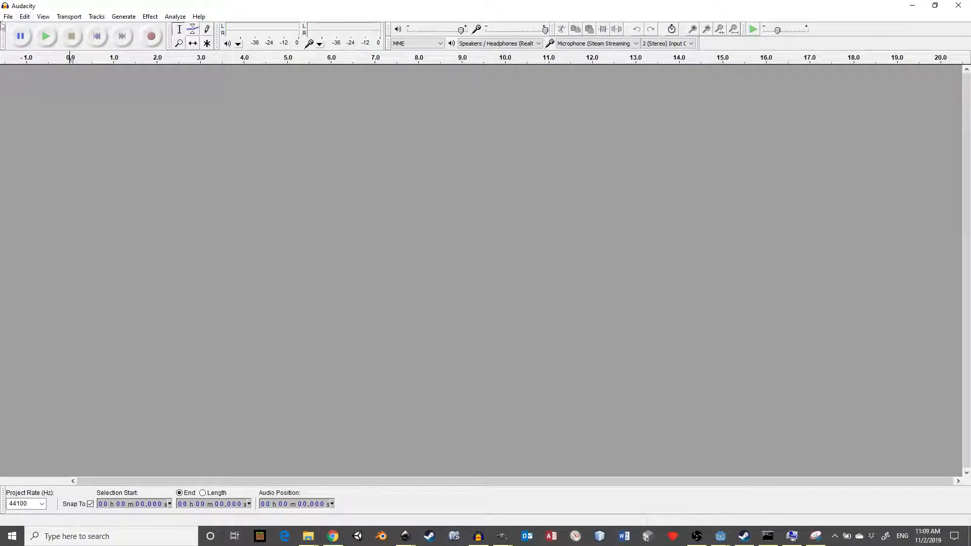
left_click(7, 17)
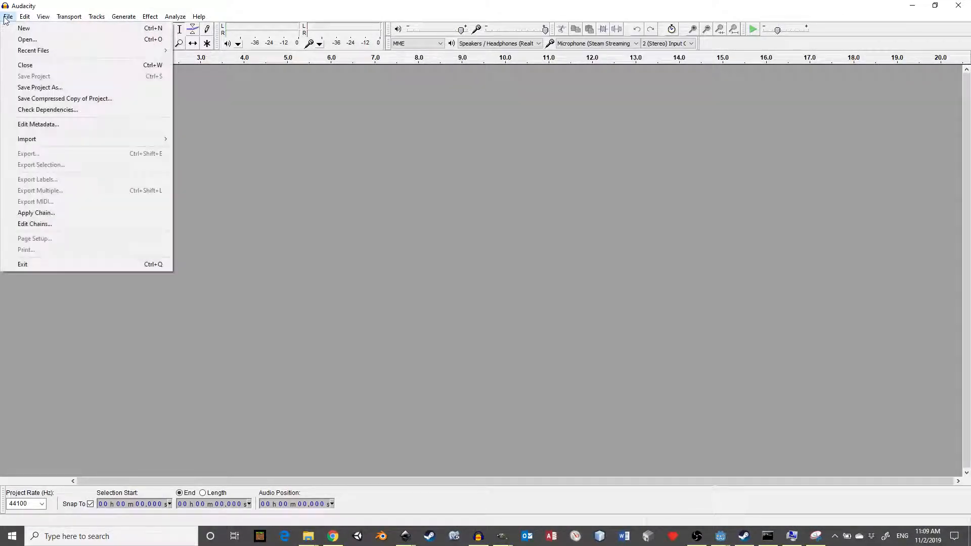
mouse_move(111, 51)
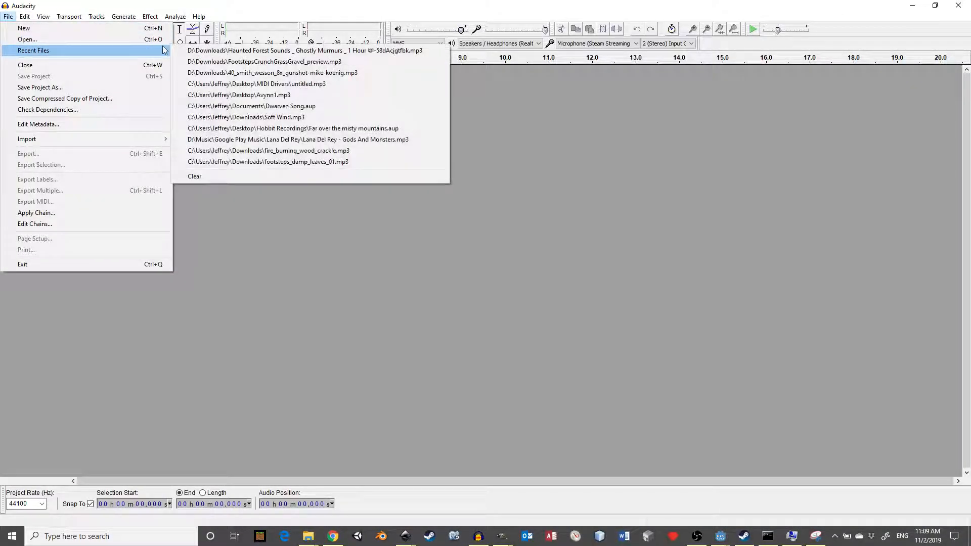
left_click(368, 71)
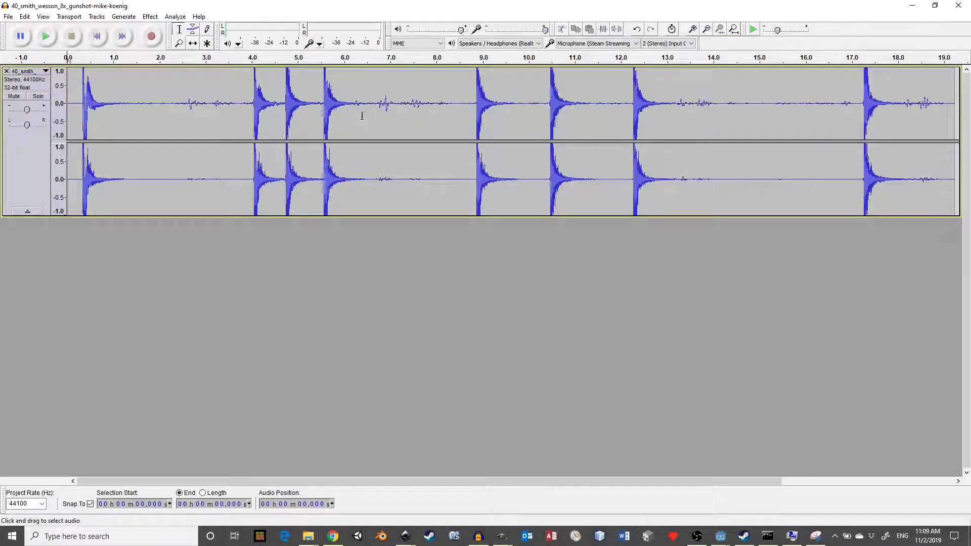
- Copy the second gunshot, from about 3.96 s to 4.57 s, into a new Audacity project and play it back
left_click_drag(249, 99, 277, 106)
key("space")
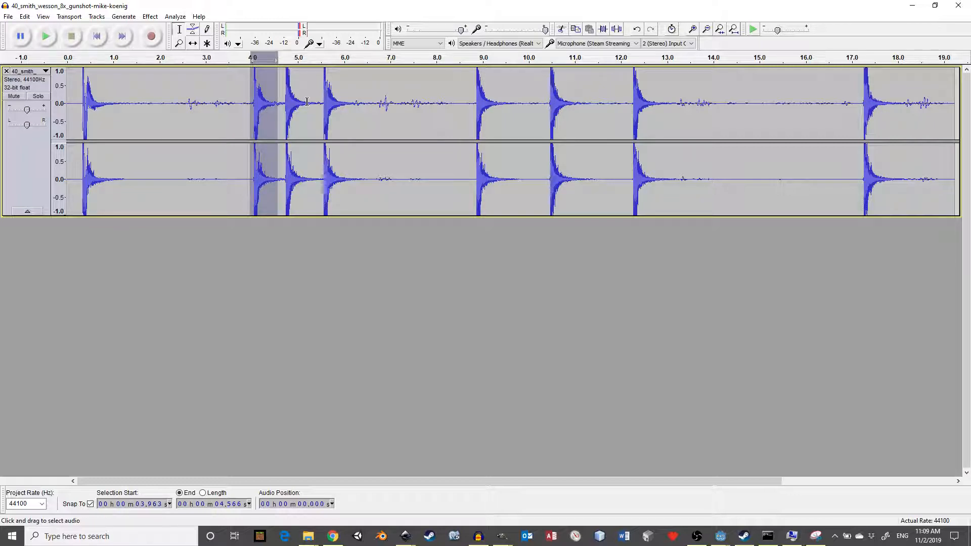
left_click(8, 16)
left_click(88, 63)
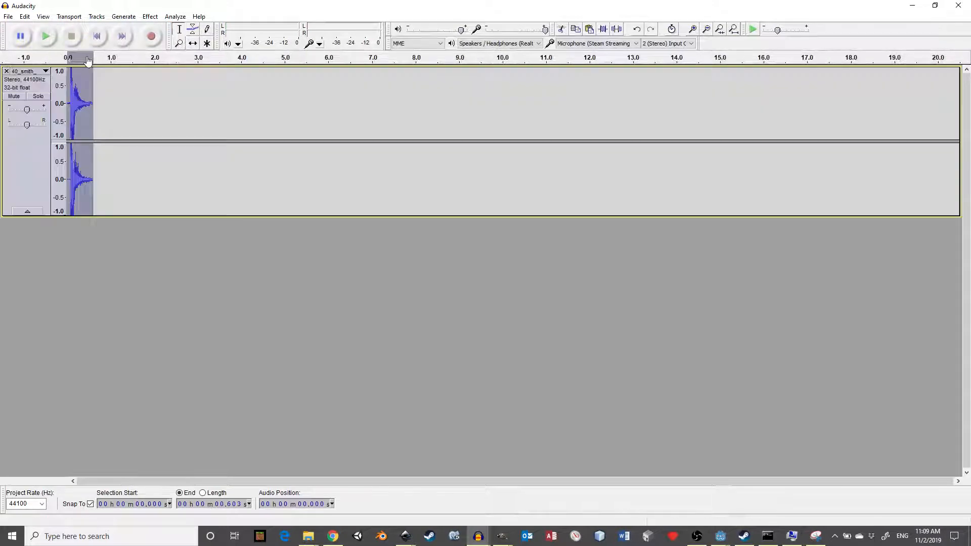
key("space")
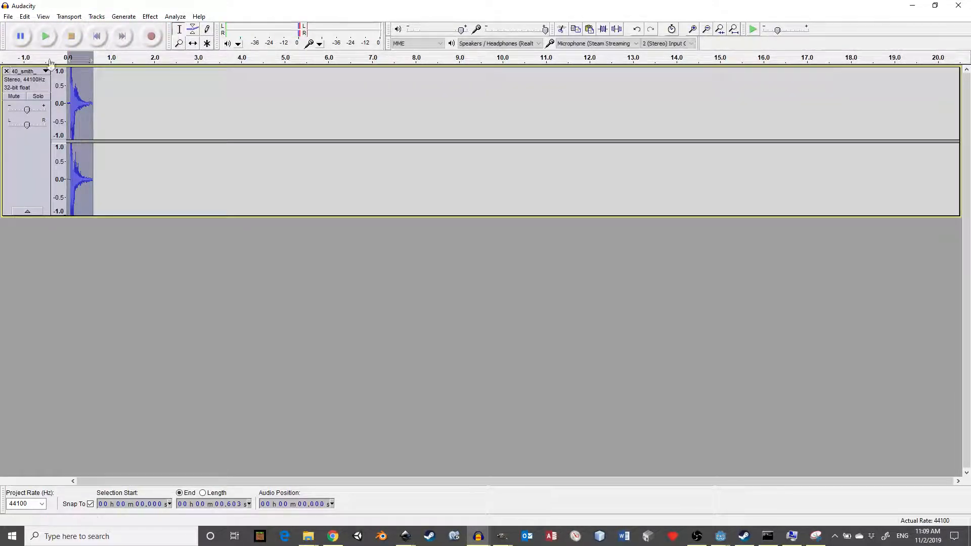
- Export the isolated gunshot to the Sounds folder as the Ogg Vorbis file gunshot2.ogg, leaving the metadata blank
left_click(5, 18)
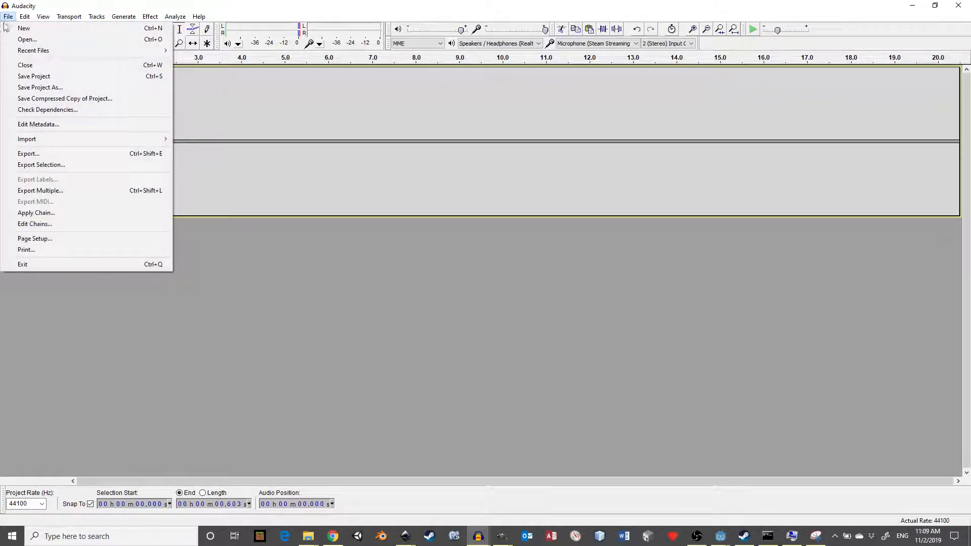
left_click(41, 154)
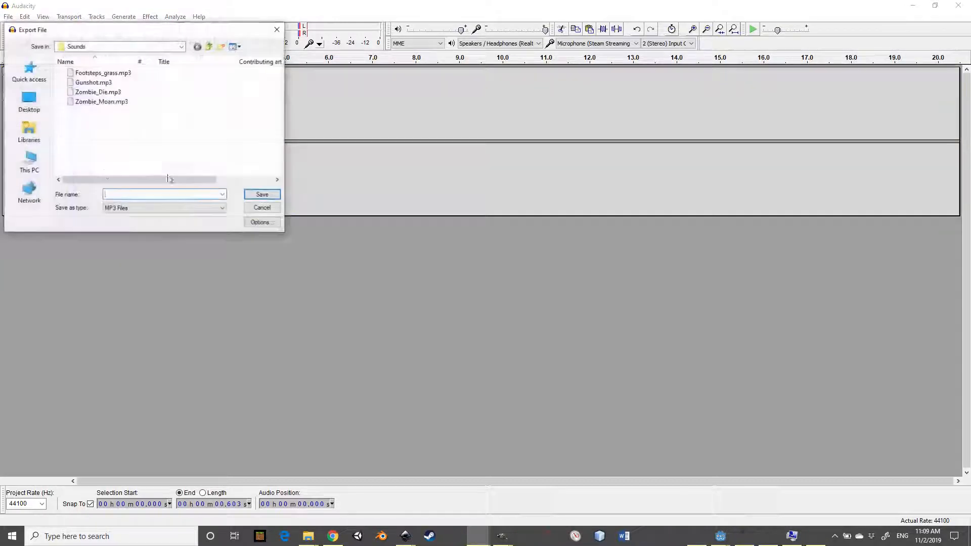
left_click(148, 208)
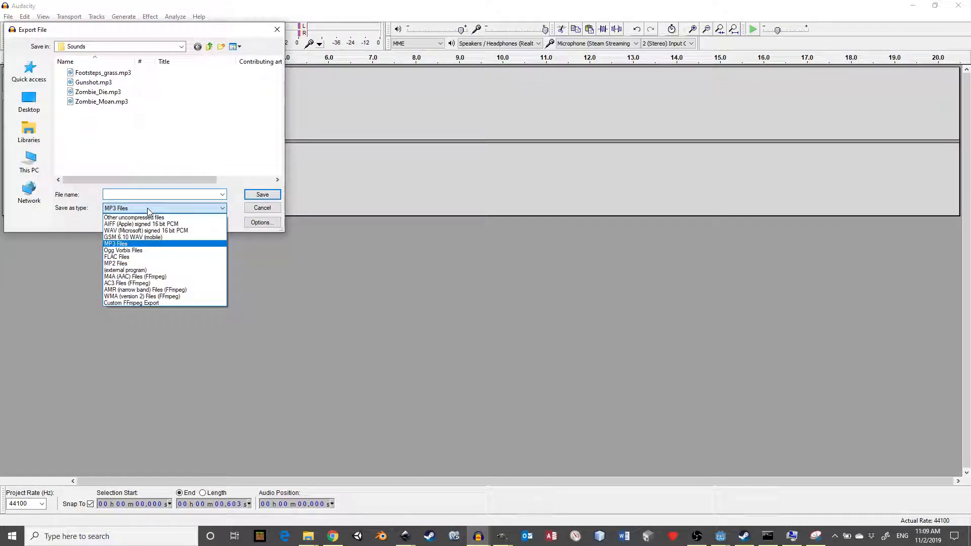
left_click(138, 251)
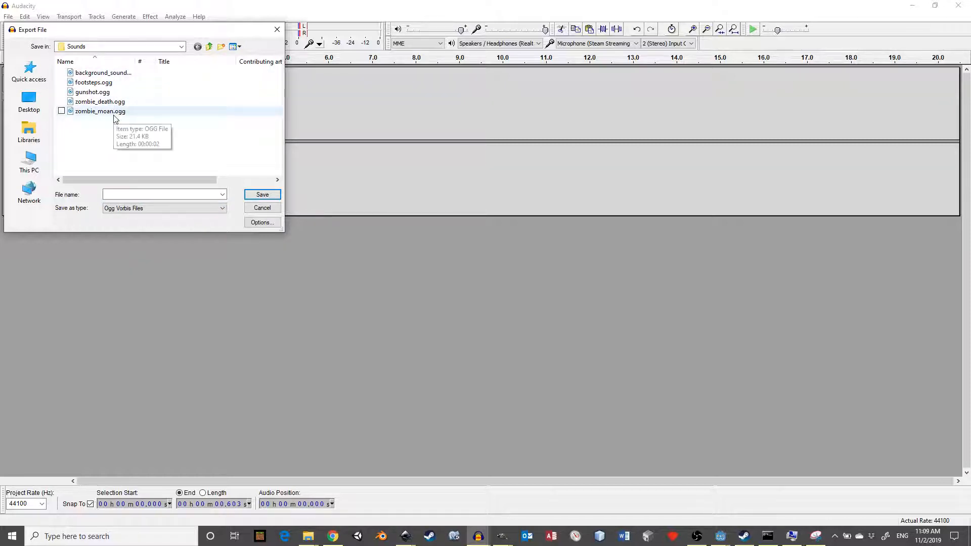
left_click(106, 93)
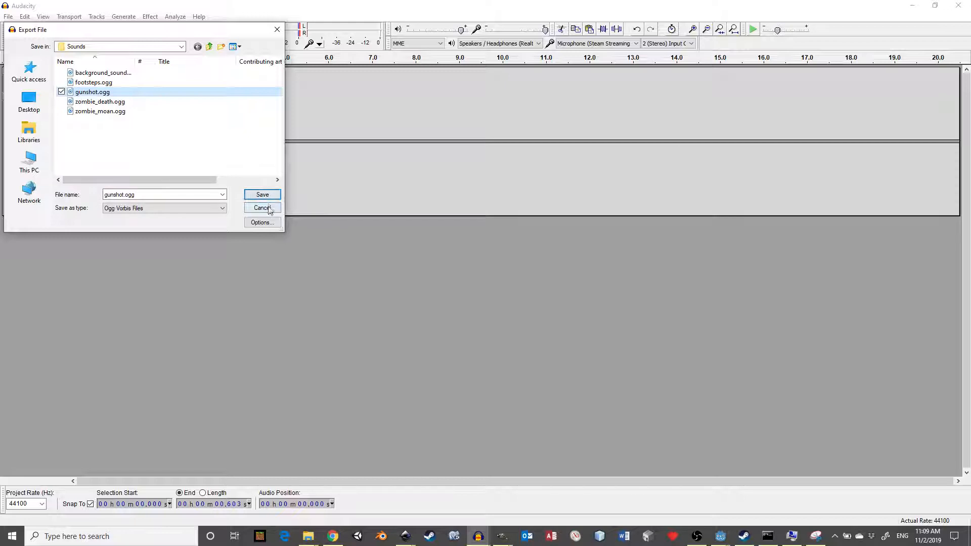
left_click(150, 194)
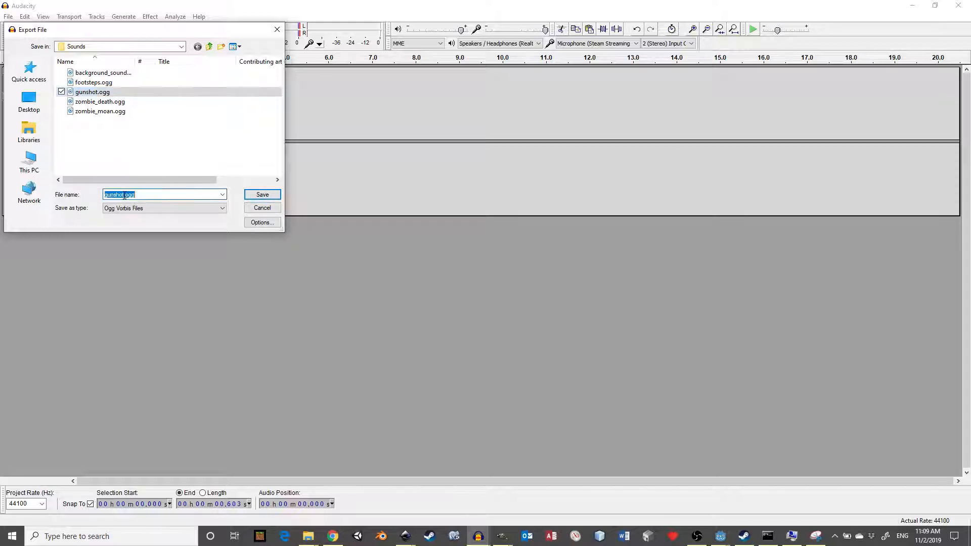
key("Left")
key("Left")
key("Left")
type("2")
left_click(269, 195)
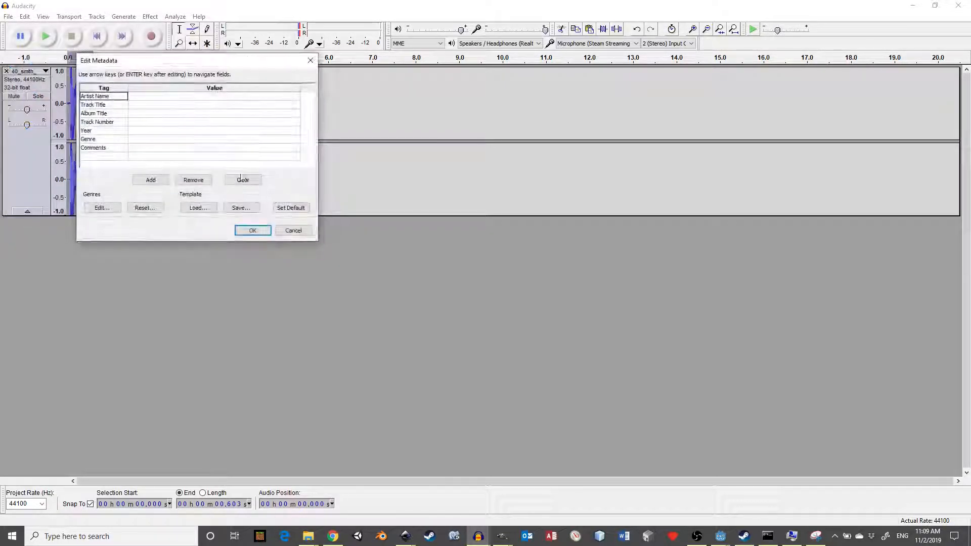
left_click(259, 230)
- Switch back to Godot, assign gunshot2.ogg as the Click node's Stream and turn on Playing to preview it
key("super+Tab")
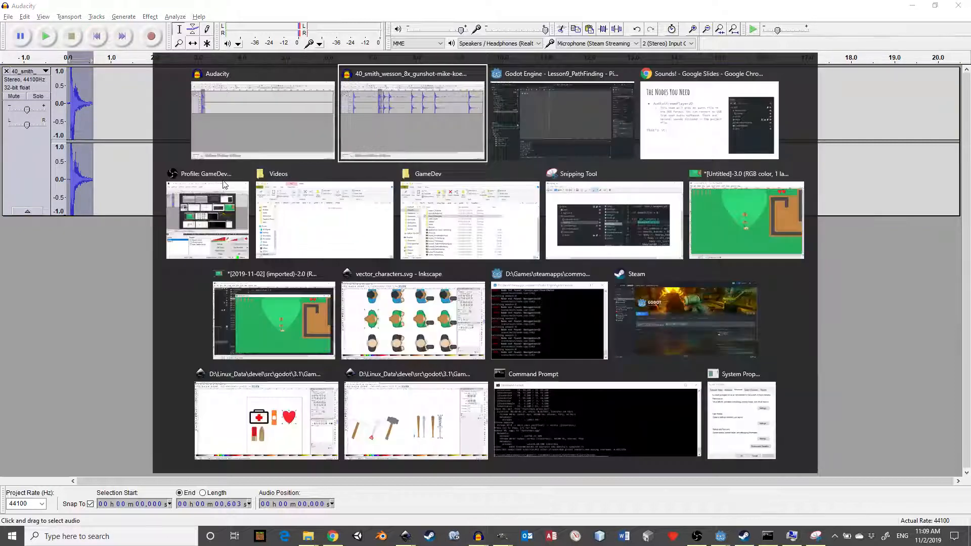
left_click(224, 185)
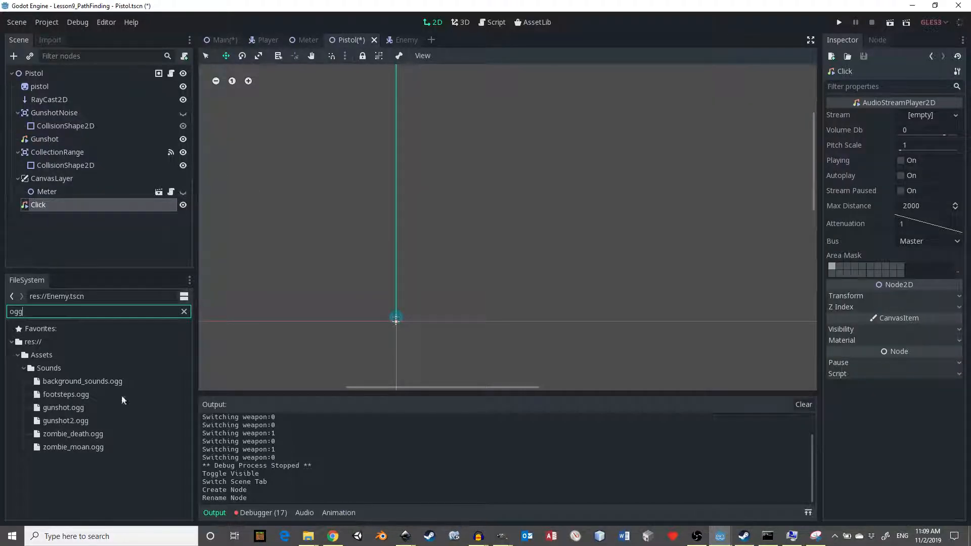
left_click(76, 421)
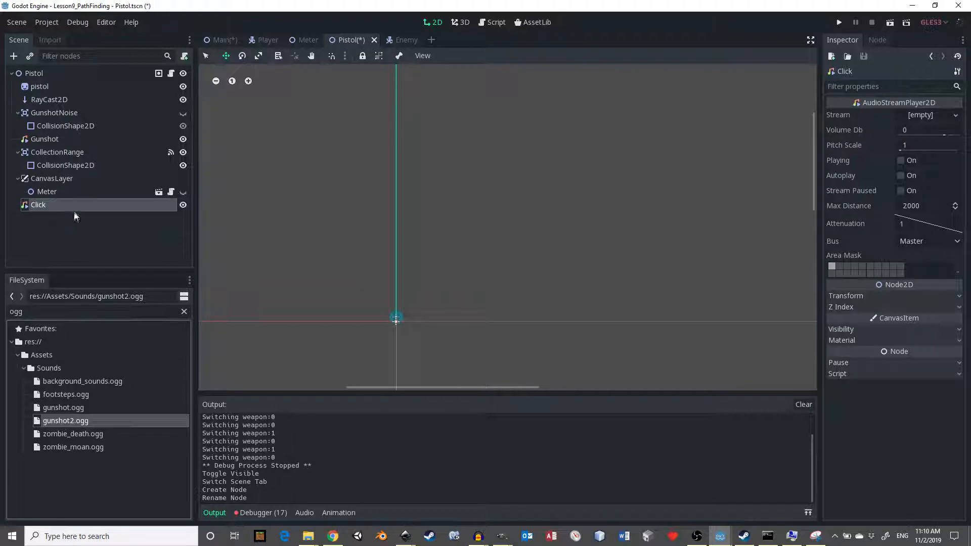
left_click(48, 206)
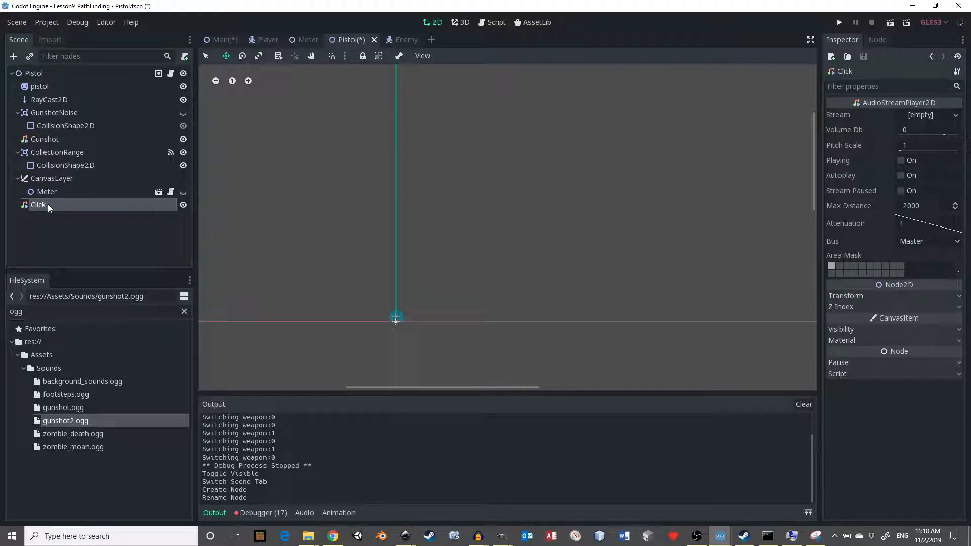
left_click(69, 422)
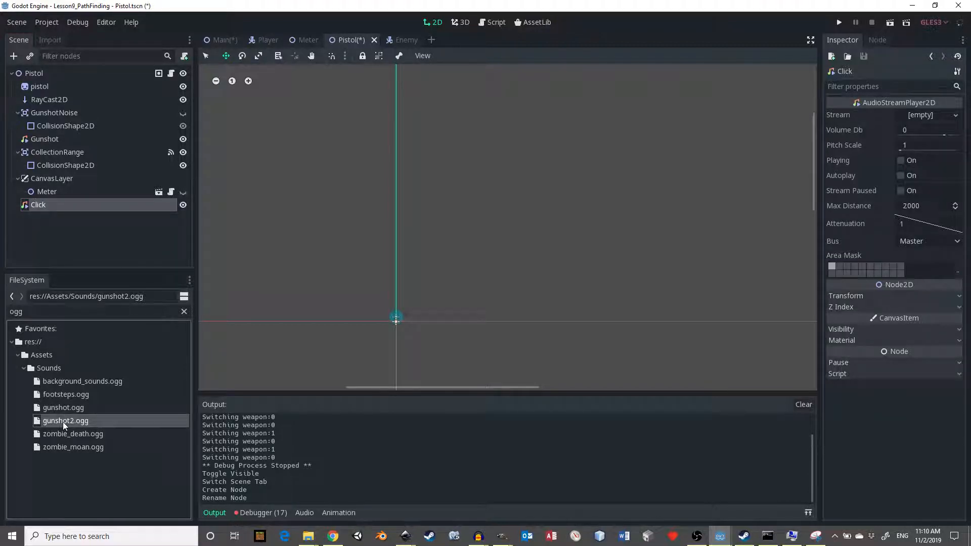
left_click_drag(62, 421, 913, 116)
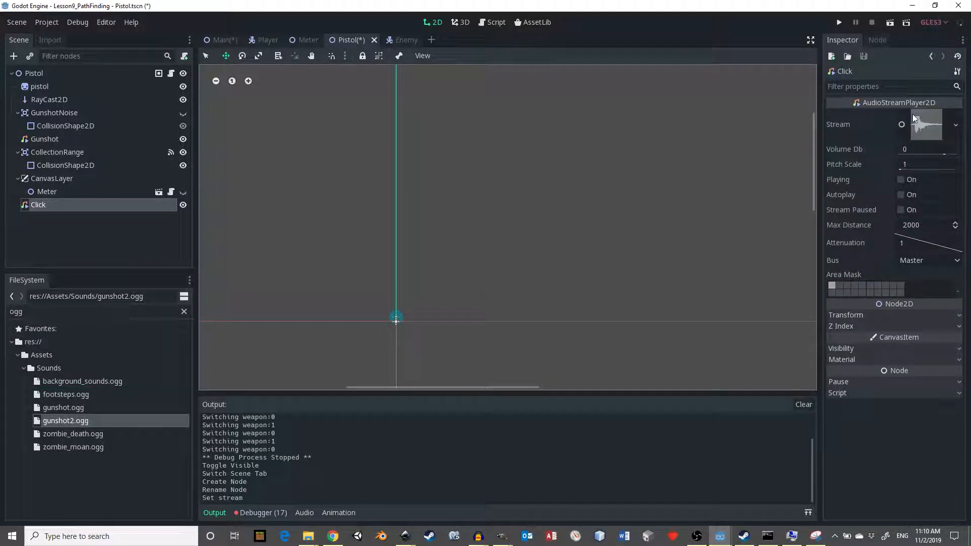
left_click(901, 180)
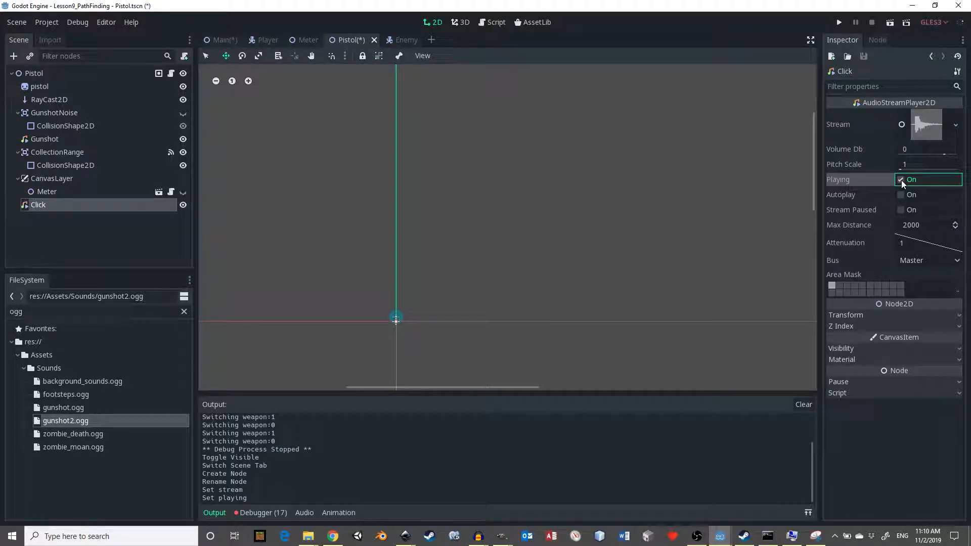
left_click(901, 180)
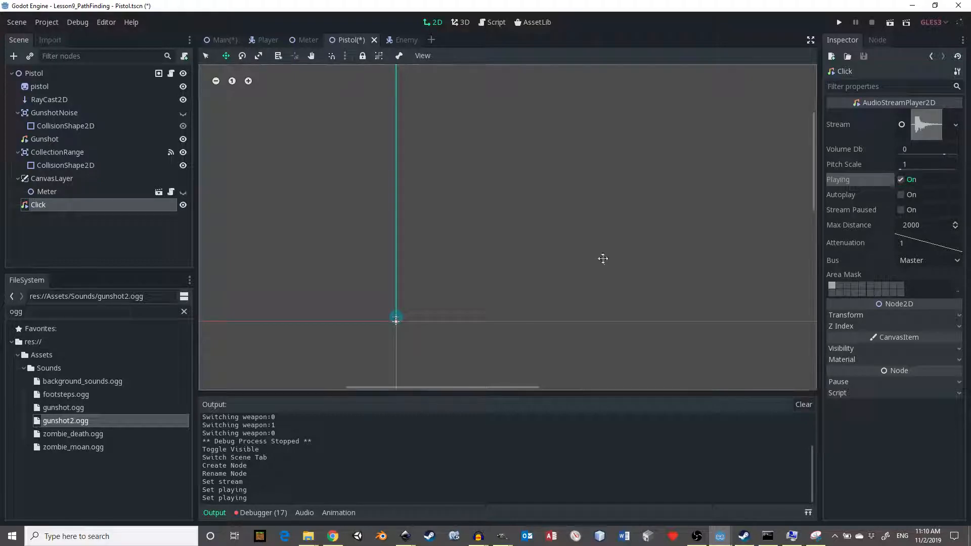
- Return to Audacity and close the single-gunshot project without saving changes
key("alt+Tab")
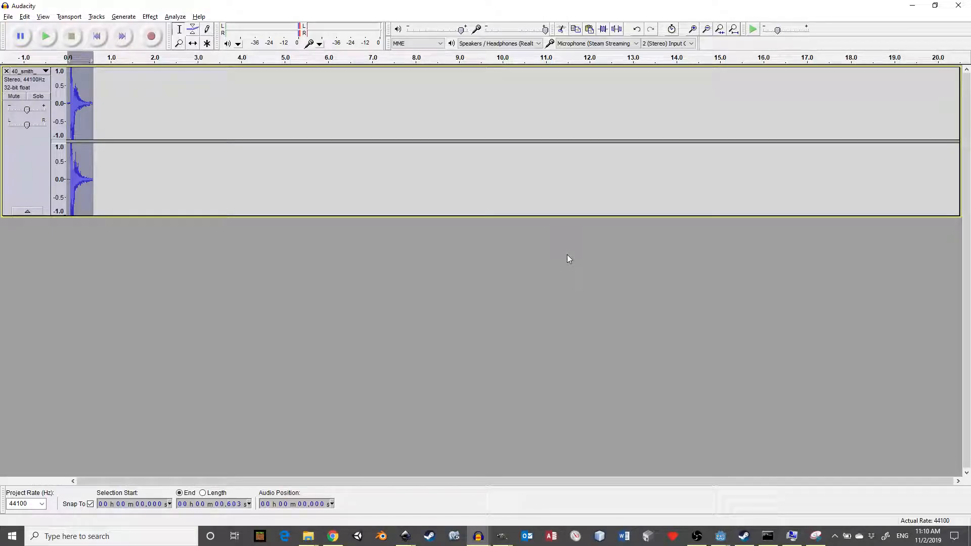
key("alt+F4")
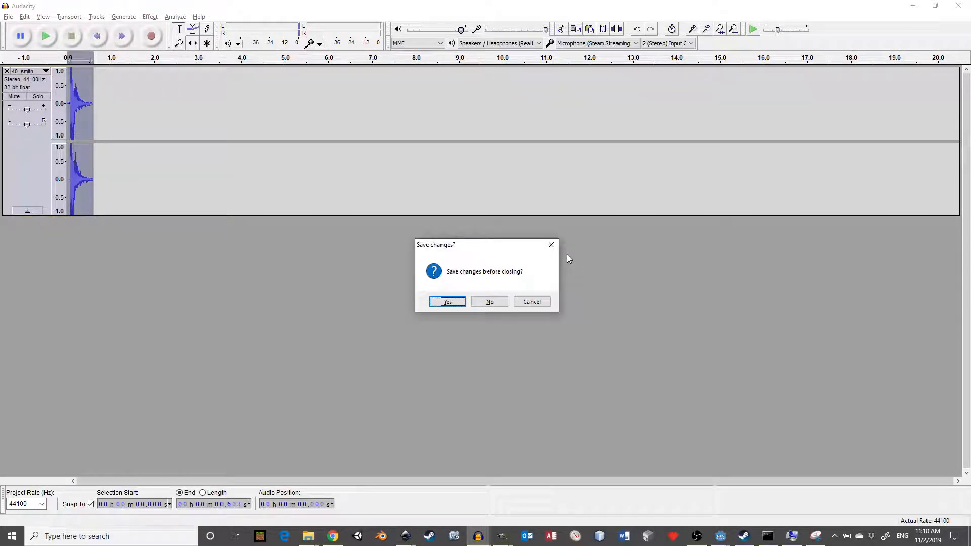
key("n")
- Review the Google Slides instructions for using AudioStreamPlayer2D, then return to the Godot Pistol scene
key("alt+Tab")
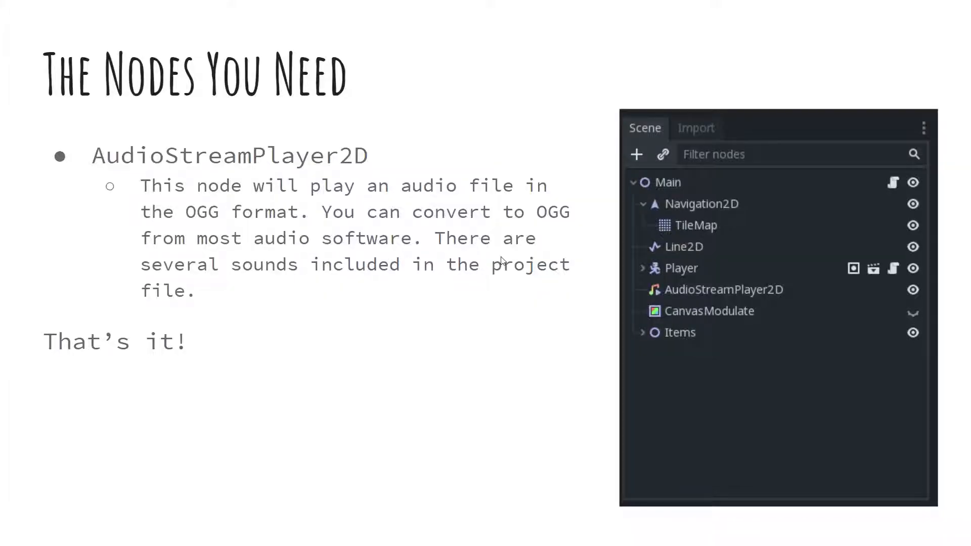
left_click(497, 228)
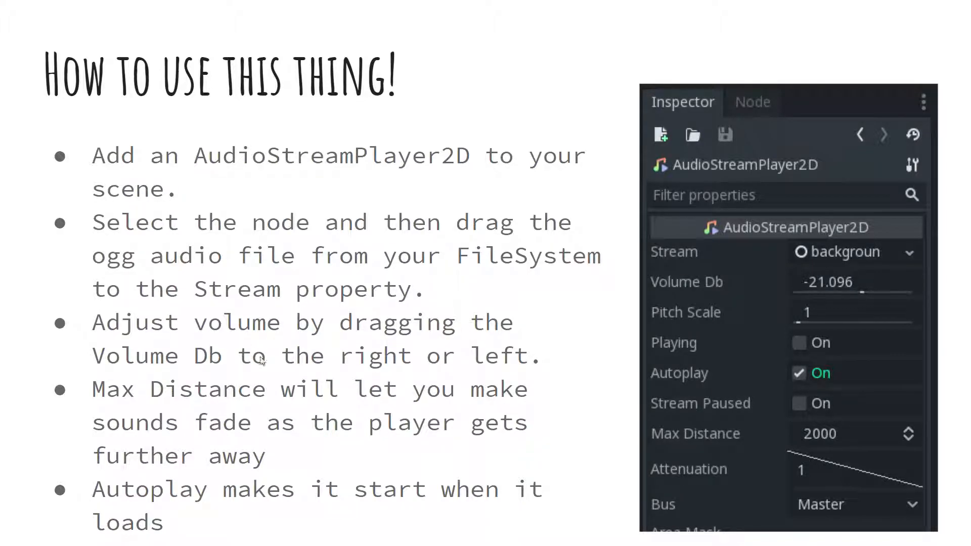
key("Escape")
key("alt+Tab")
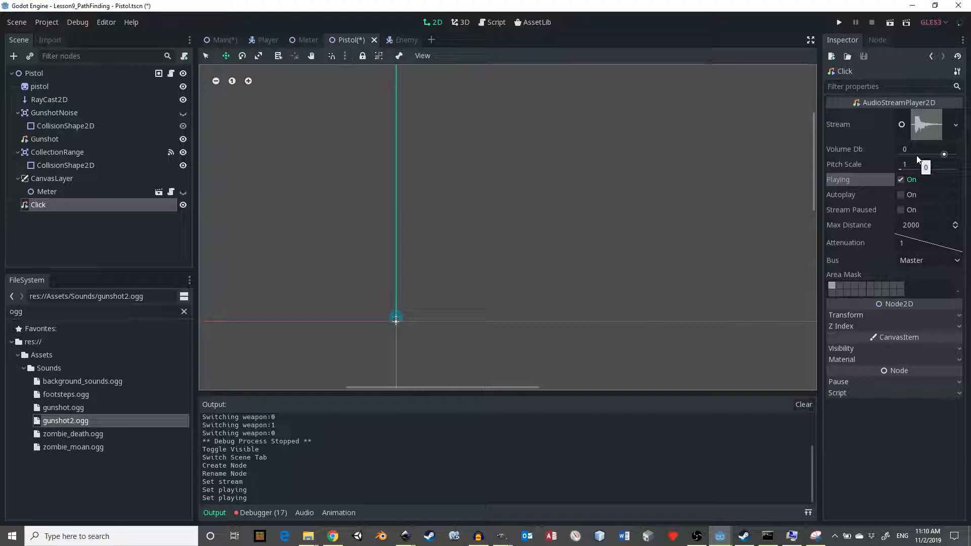
- Replay the Click node's gunshot stream through its Playing property, then leave Playing off
left_click(901, 180)
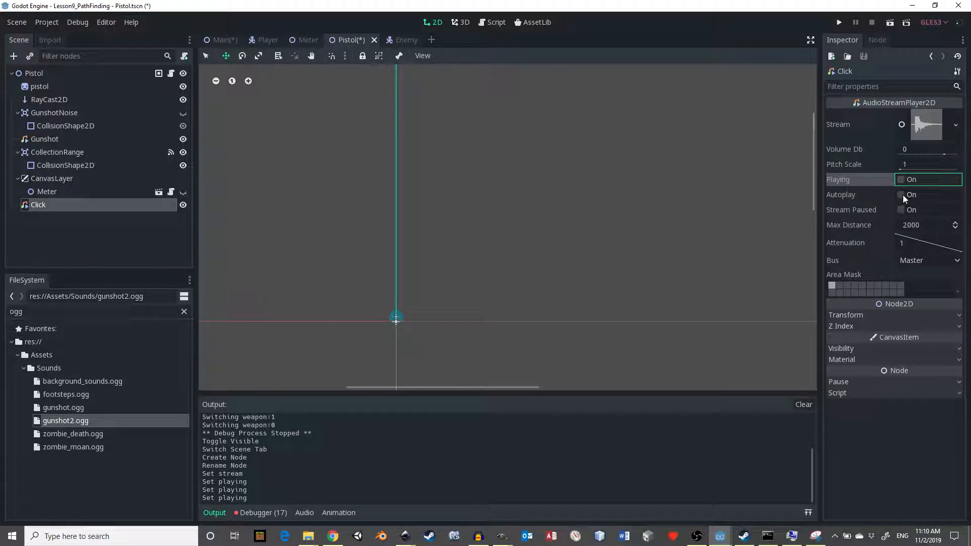
left_click(902, 180)
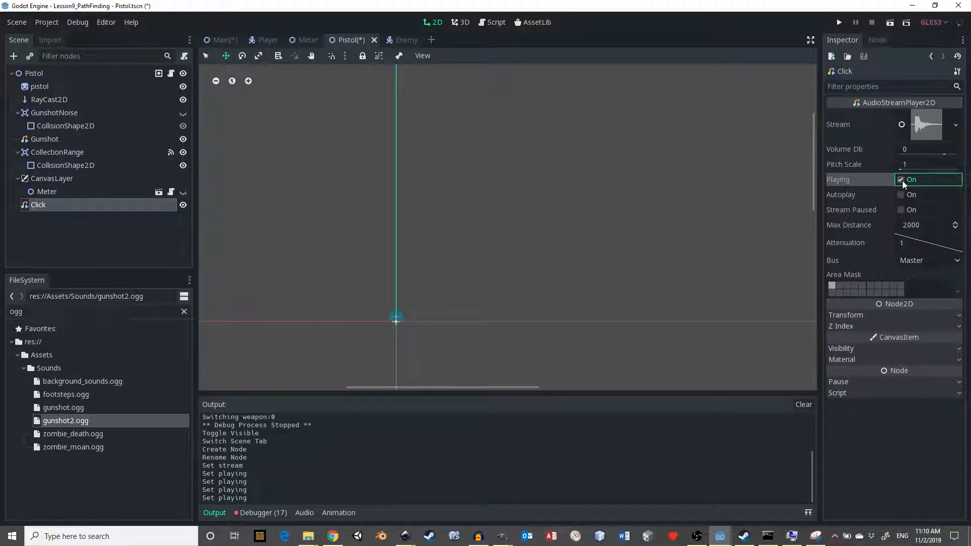
left_click(903, 182)
left_click(901, 180)
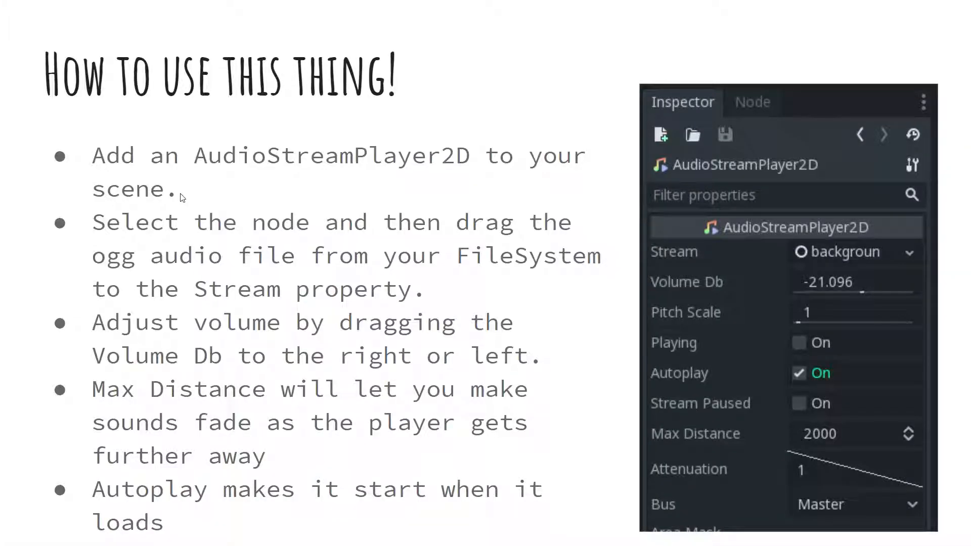
key("Right")
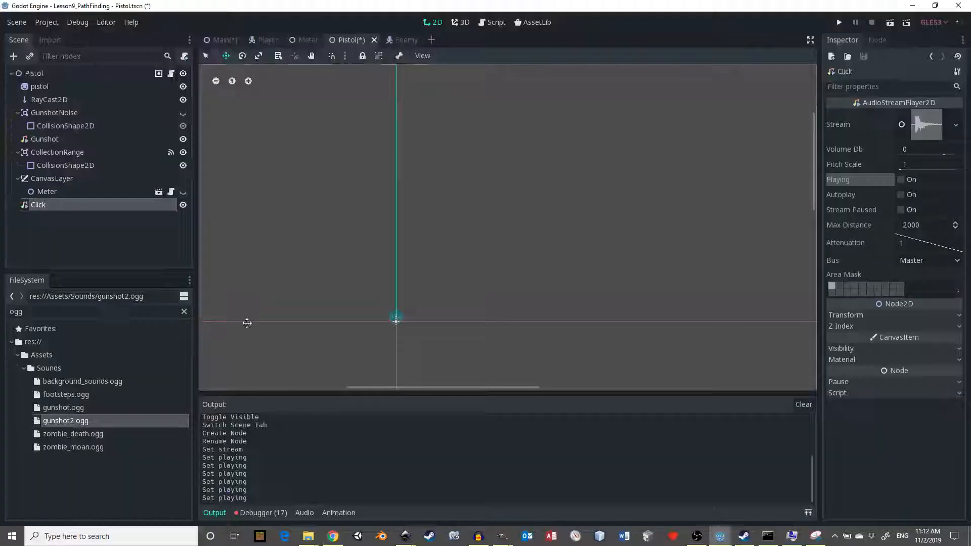
- Reimport gunshot2.ogg with Loop turned off and preview it on the Click node, leaving Playing off
left_click(81, 421)
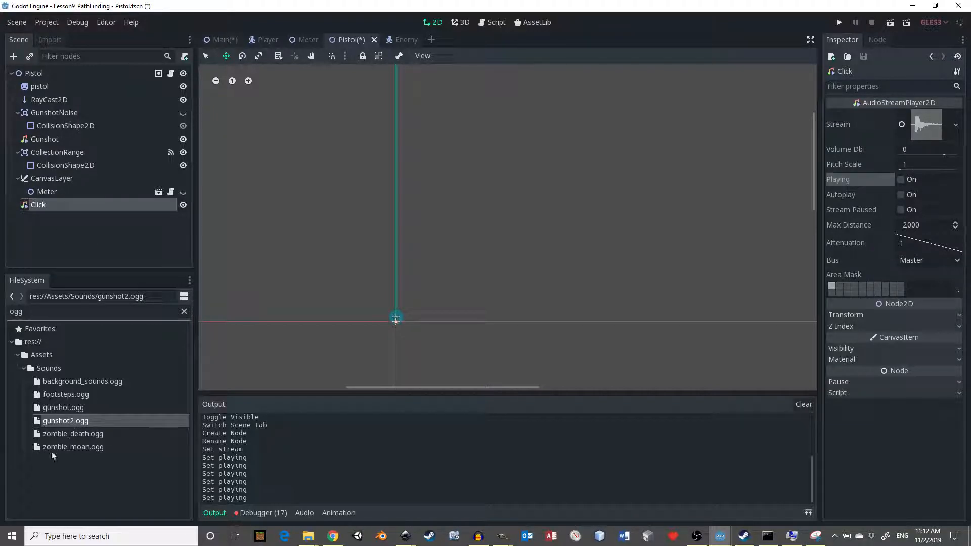
left_click(50, 40)
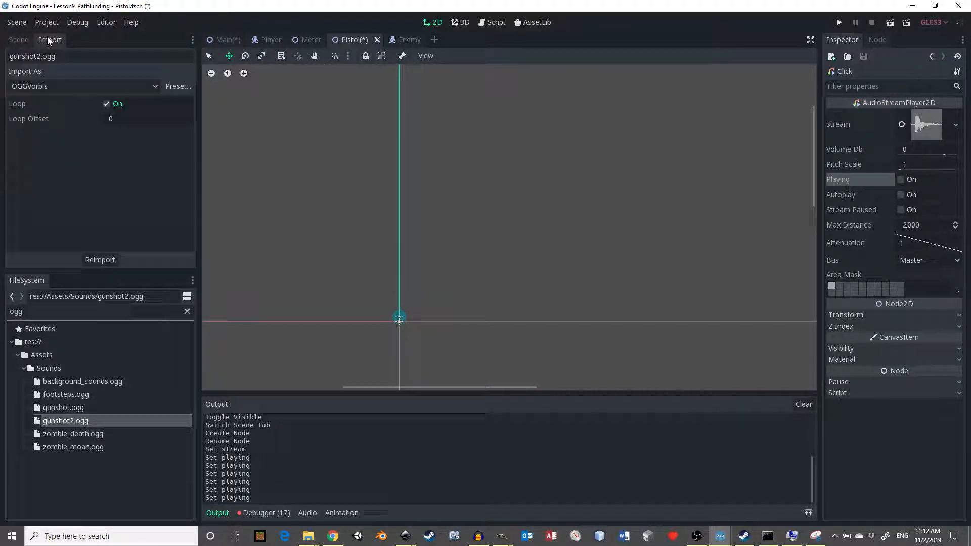
left_click(107, 104)
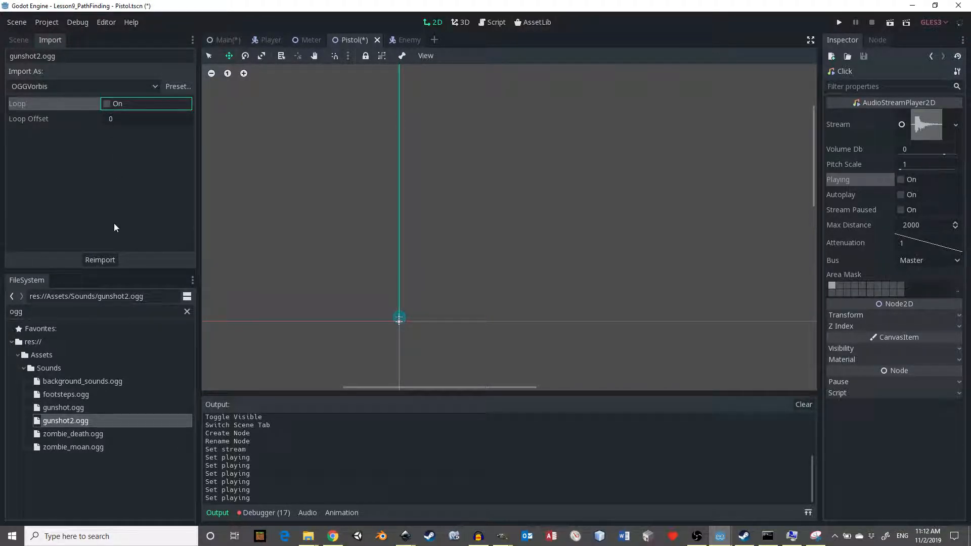
left_click(112, 260)
left_click(901, 181)
left_click(902, 180)
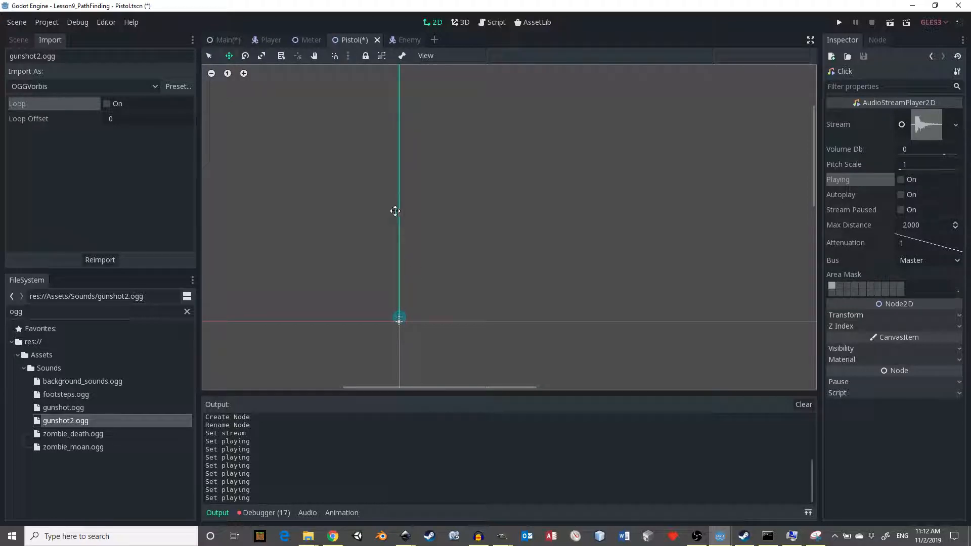
- Switch to the Google Slides presentation to review the looping and play() code slides, then return to Godot
key("alt+Tab")
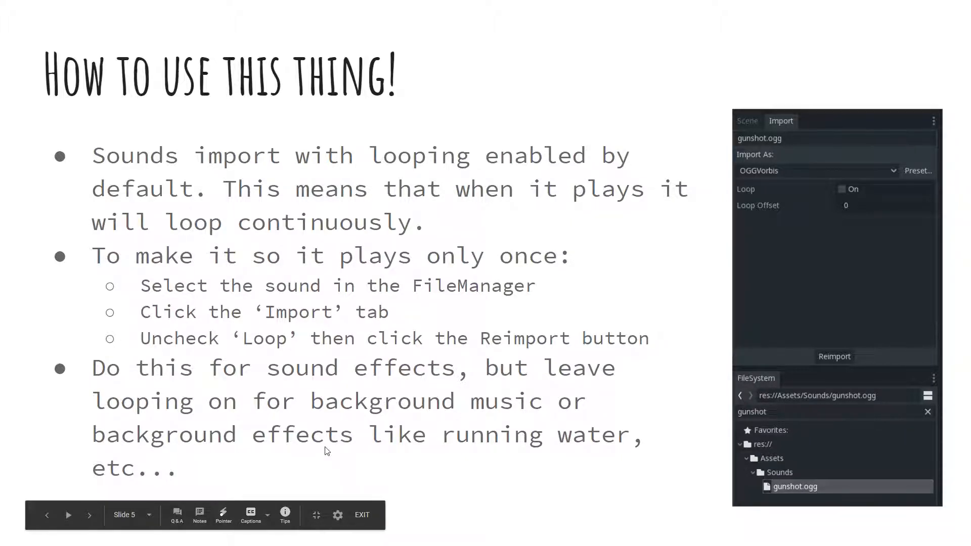
key("Right")
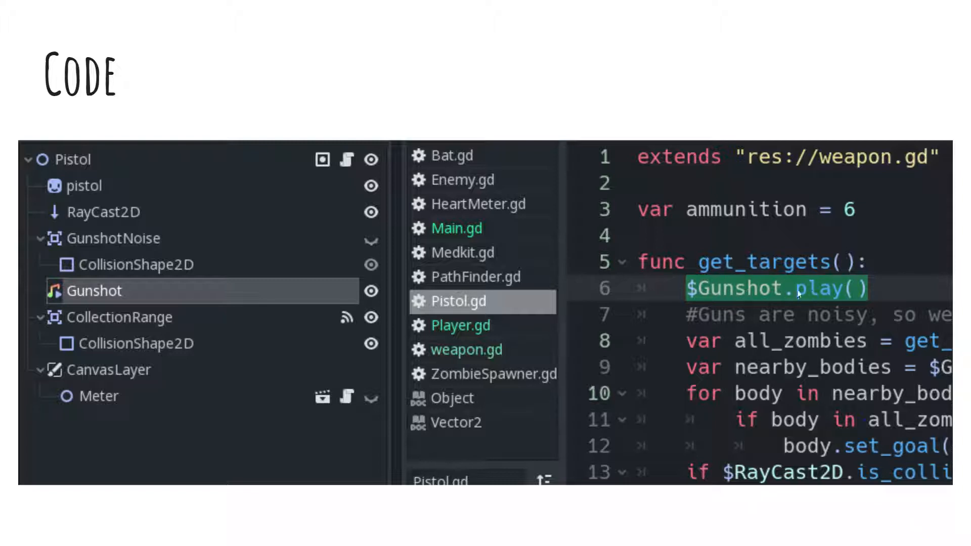
left_click(836, 290)
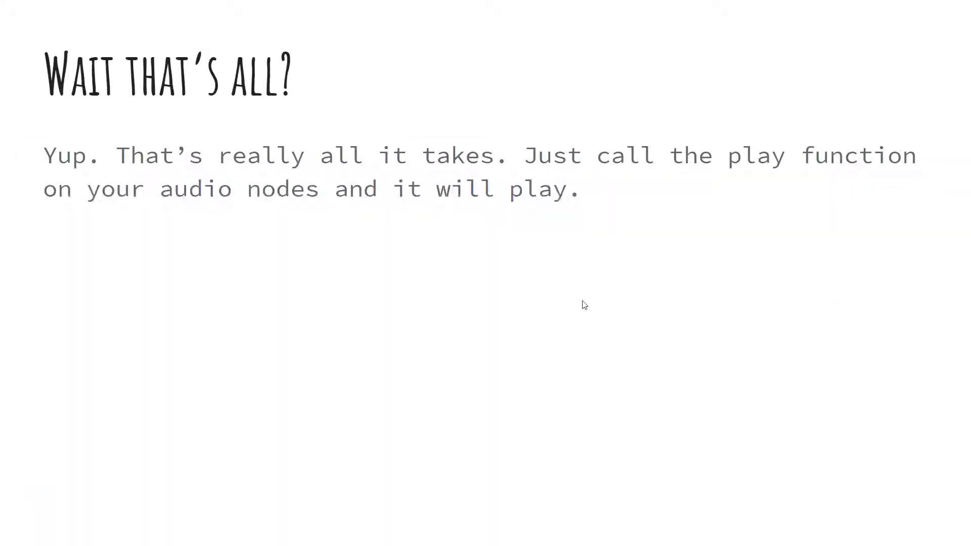
key("alt+Tab")
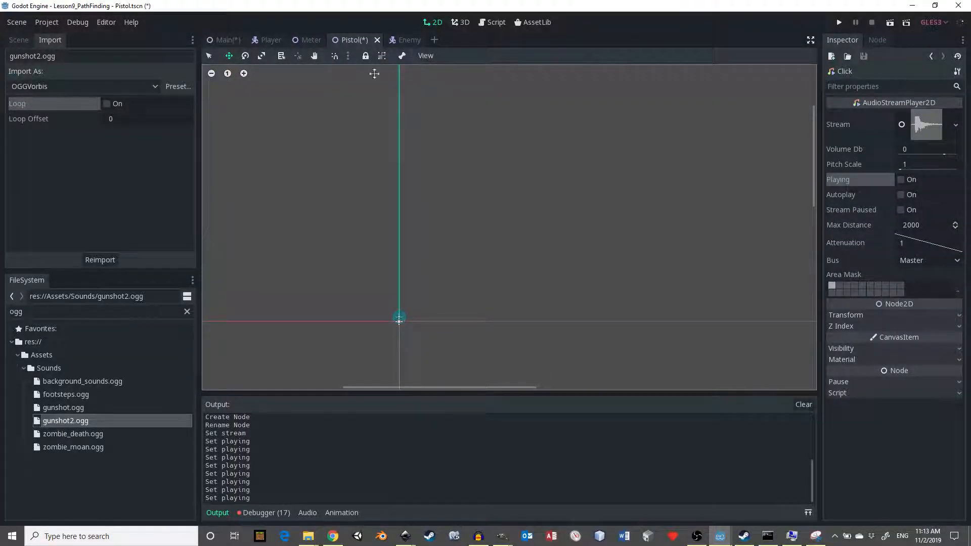
- Open the Pistol.gd script and examine the $Gunshot.play() call in get_targets
left_click(481, 23)
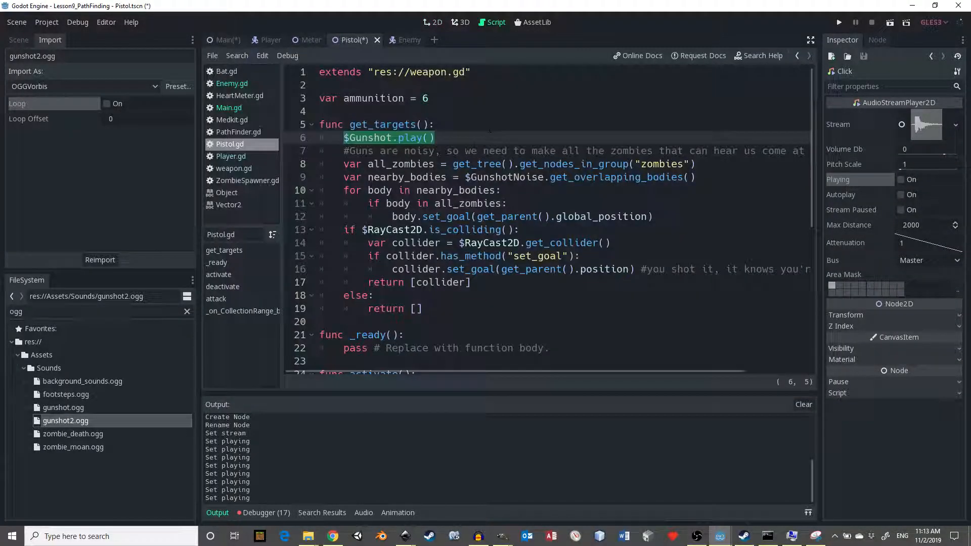
left_click(235, 144)
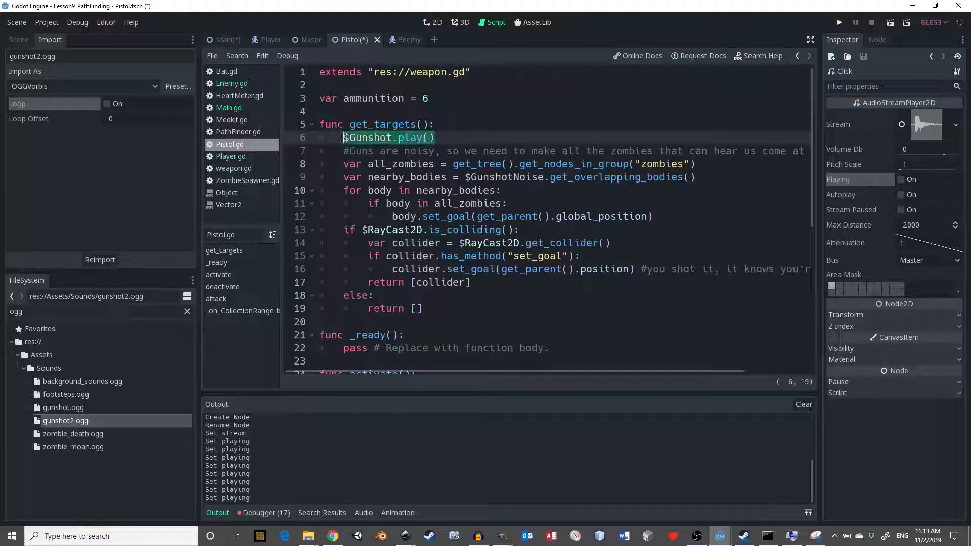
left_click(511, 137)
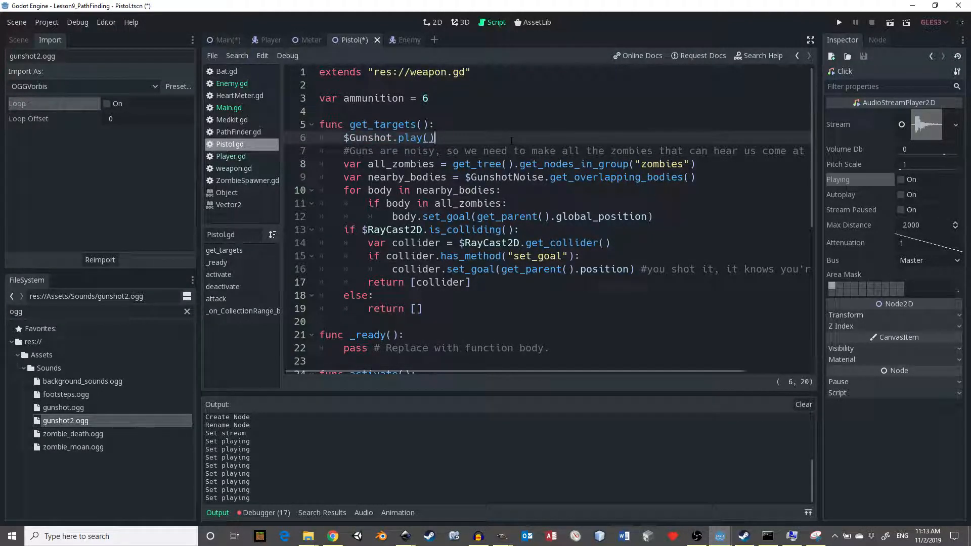
- Run the game, walk the player to the pistol beside the inner wall to collect it, and equip weapon 2
left_click(835, 22)
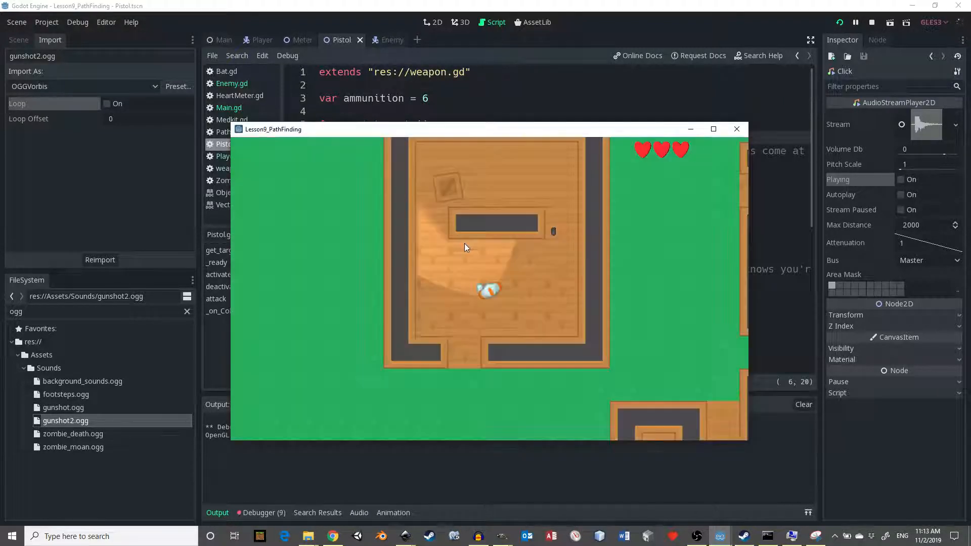
key("a")
key("w")
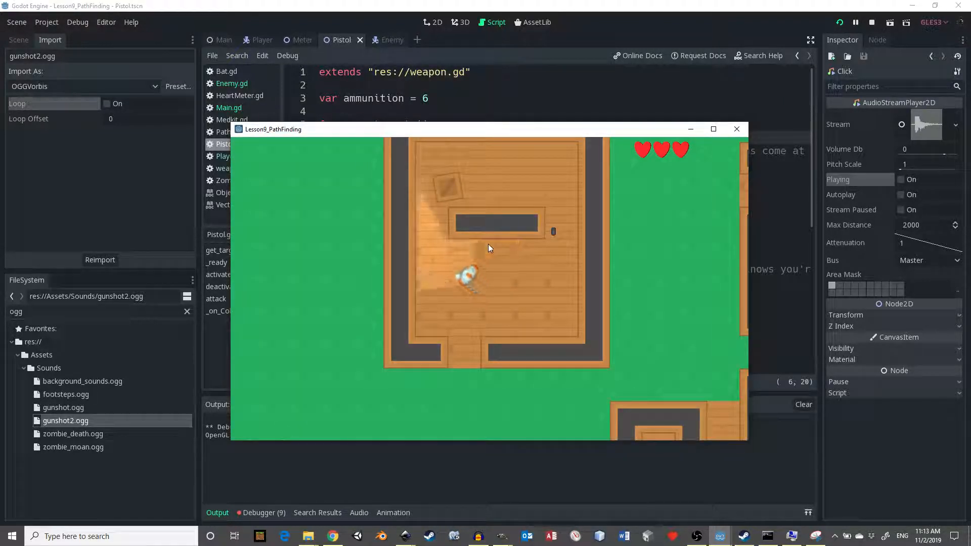
key("d")
key("d")
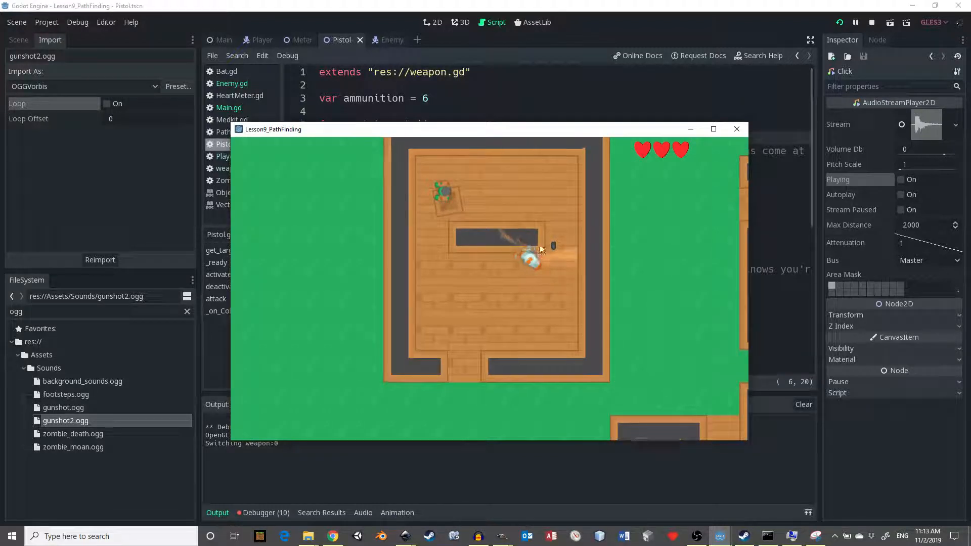
key("d")
key("w")
key("2")
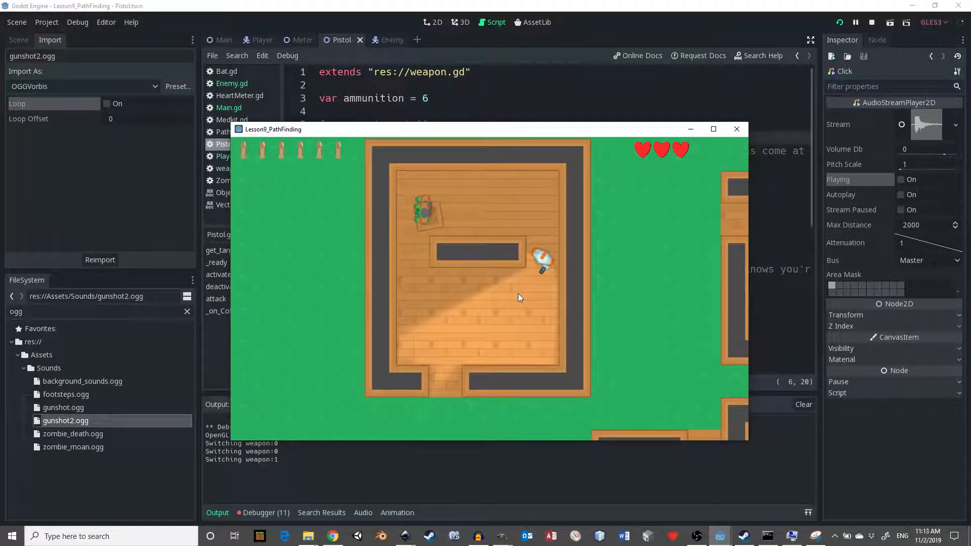
- Fire three pistol shots toward the zombies to test the gunshot sound, switch back to weapon 1 and close the game
key("s")
key("a")
key("a")
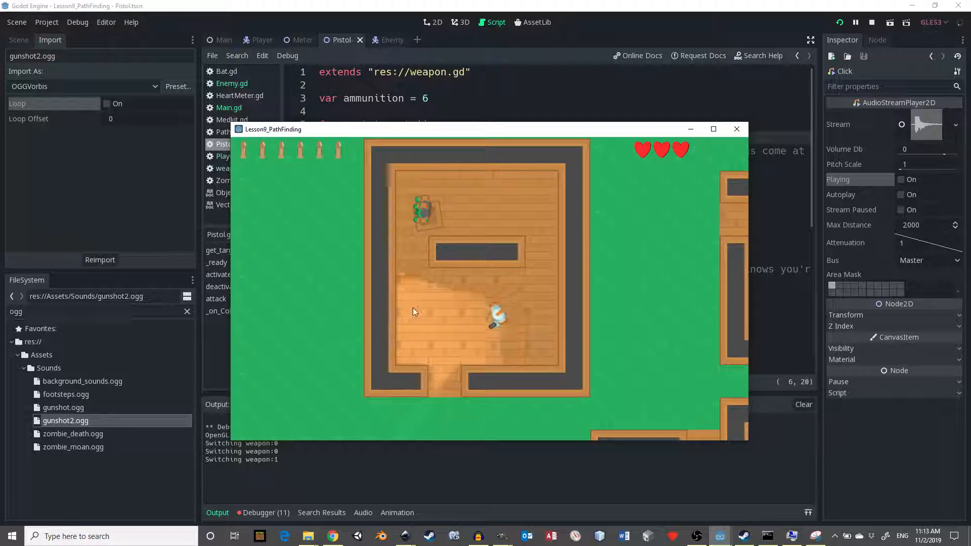
left_click(440, 231)
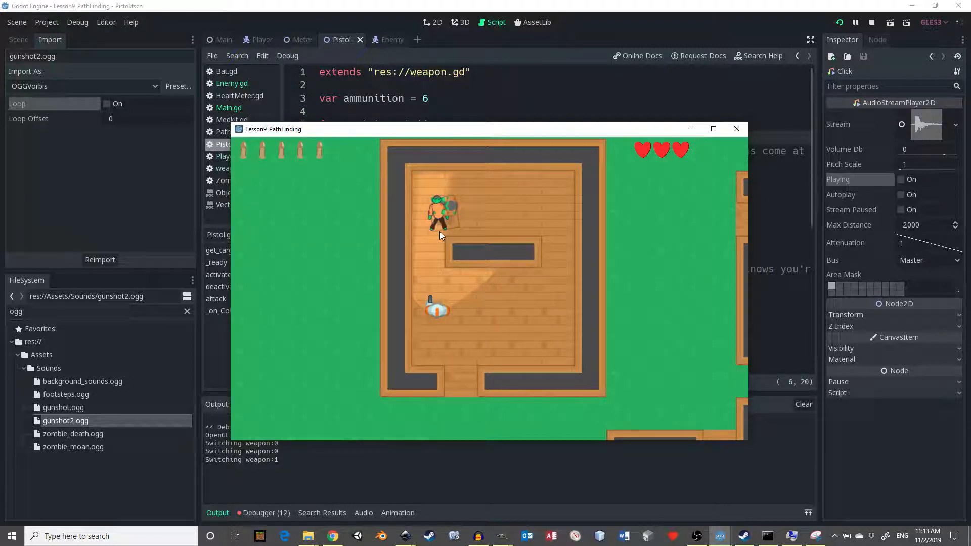
left_click(445, 227)
left_click(448, 226)
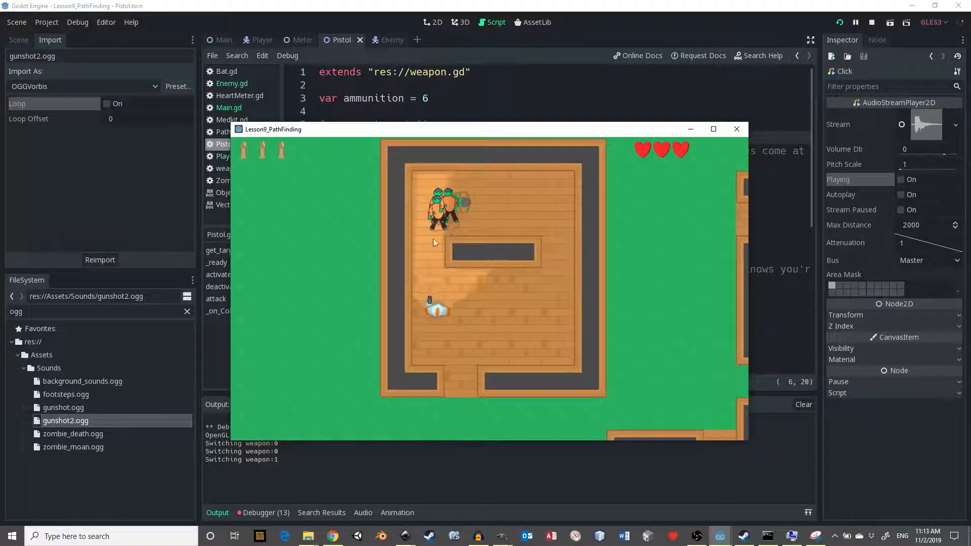
key("d")
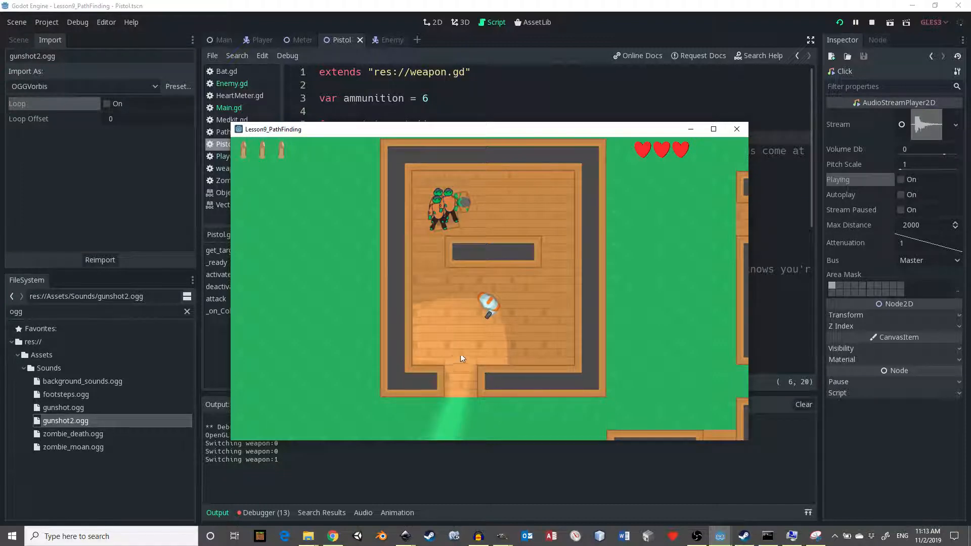
key("1")
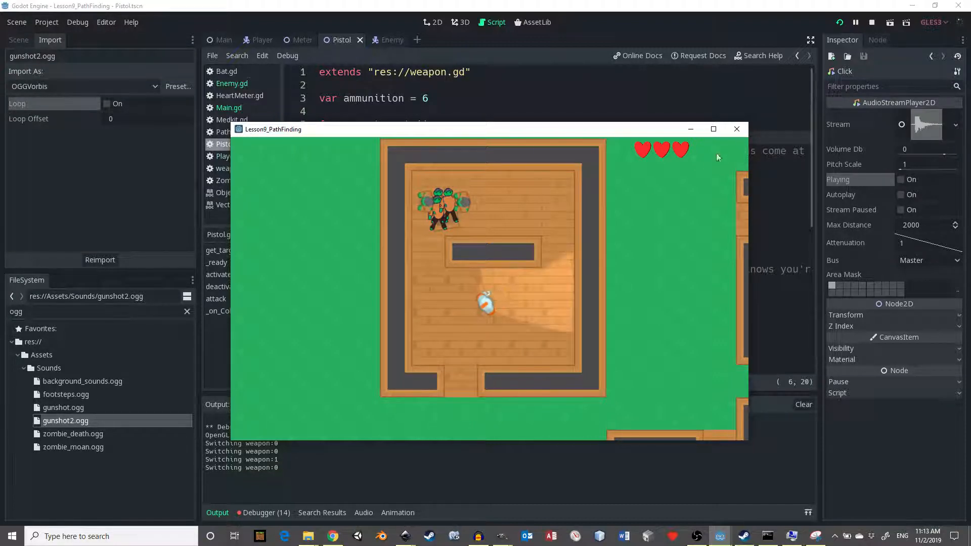
left_click(737, 129)
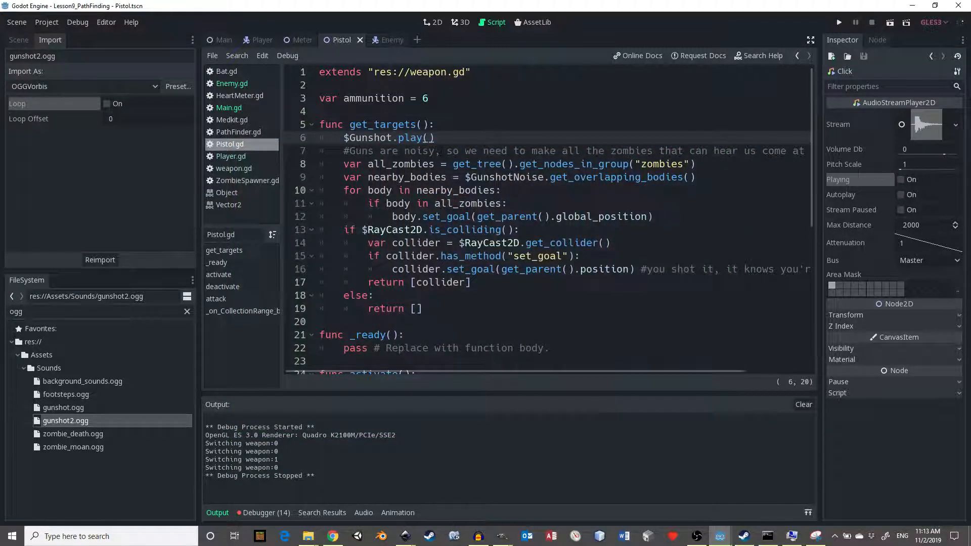